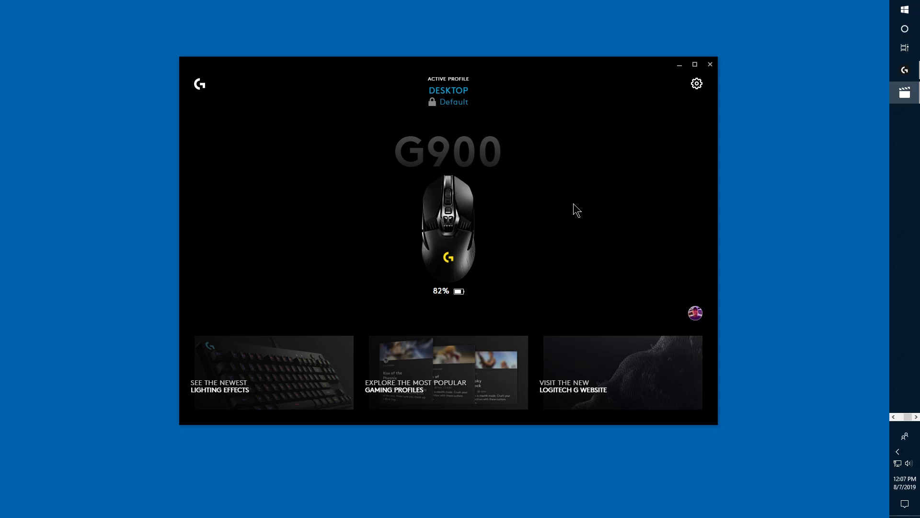
- Open the G900's Sensitivity (DPI) panel, which lists speeds 400, 800, 1600 and 3200
{"action": "left_click", "coordinate": [464, 218]}
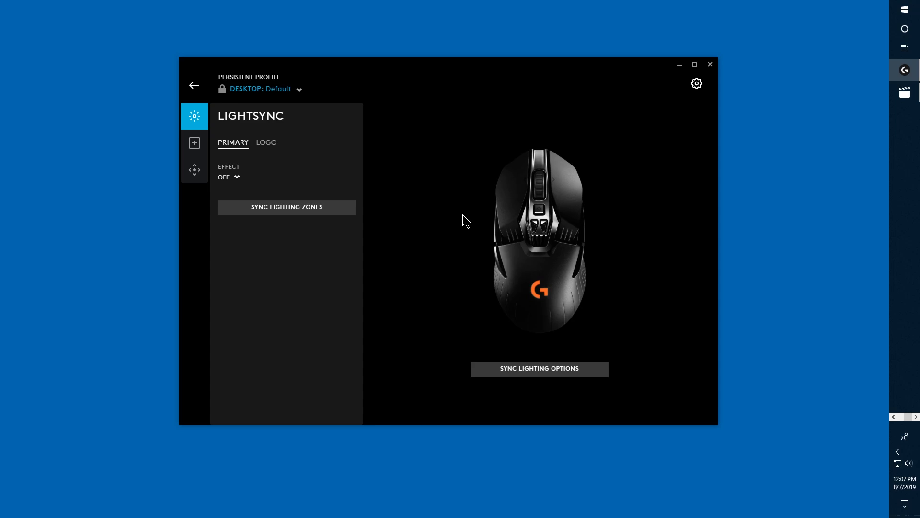
{"action": "left_click", "coordinate": [198, 171]}
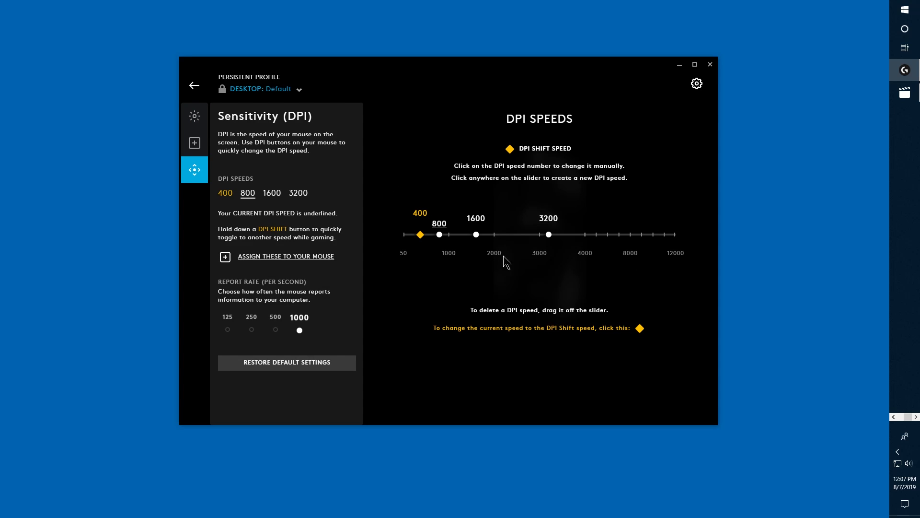
- Change the upper DPI speeds to 1350 and 2250, and make 400 the current speed
{"action": "left_click_drag", "start_coordinate": [549, 234], "coordinate": [465, 235]}
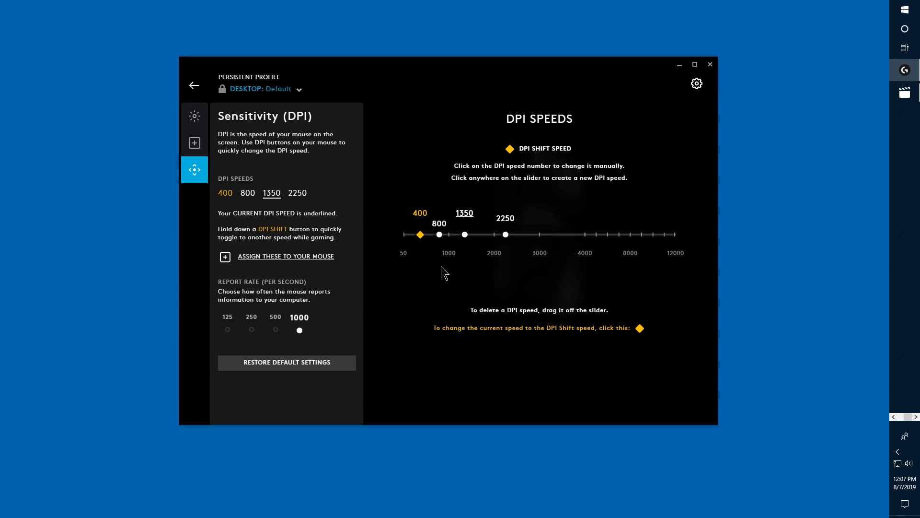
{"action": "left_click", "coordinate": [420, 234]}
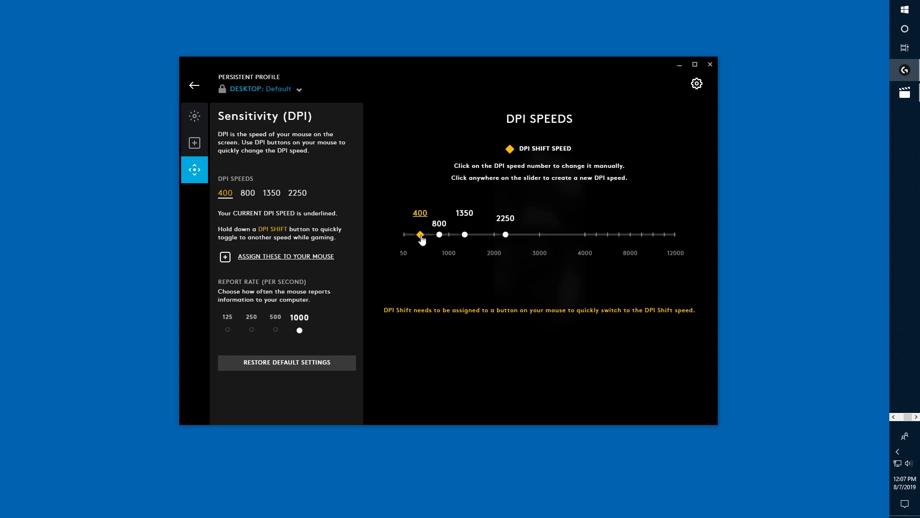
- Assign DPI Shift to the right Forward button (G7), then make 800 the current DPI speed
{"action": "left_click", "coordinate": [318, 259]}
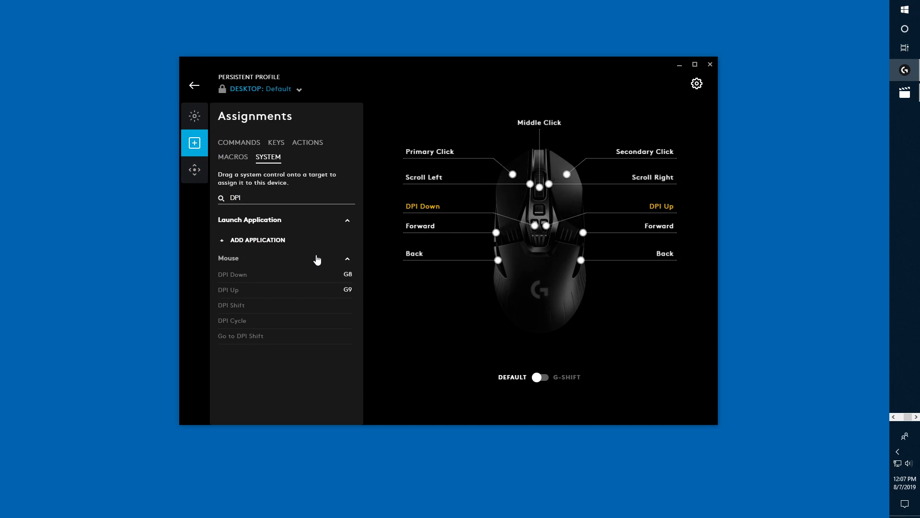
{"action": "left_click", "coordinate": [658, 227]}
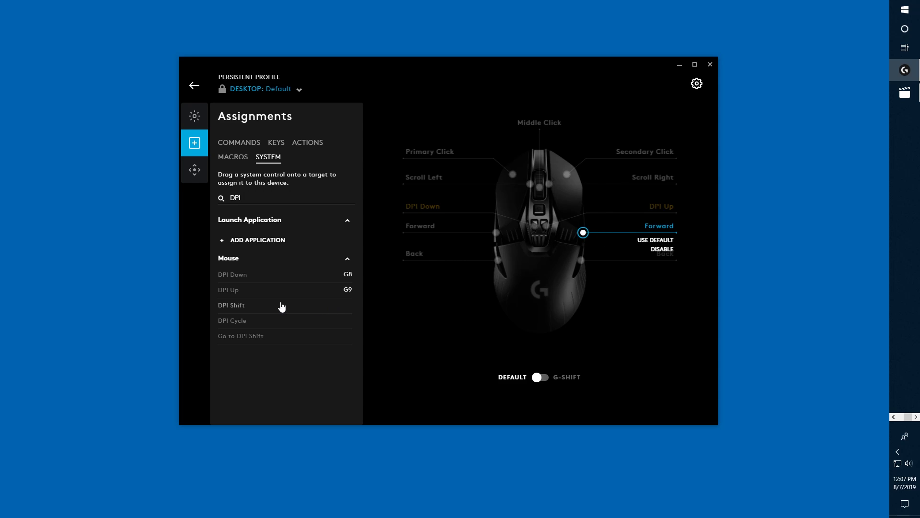
{"action": "left_click", "coordinate": [245, 310]}
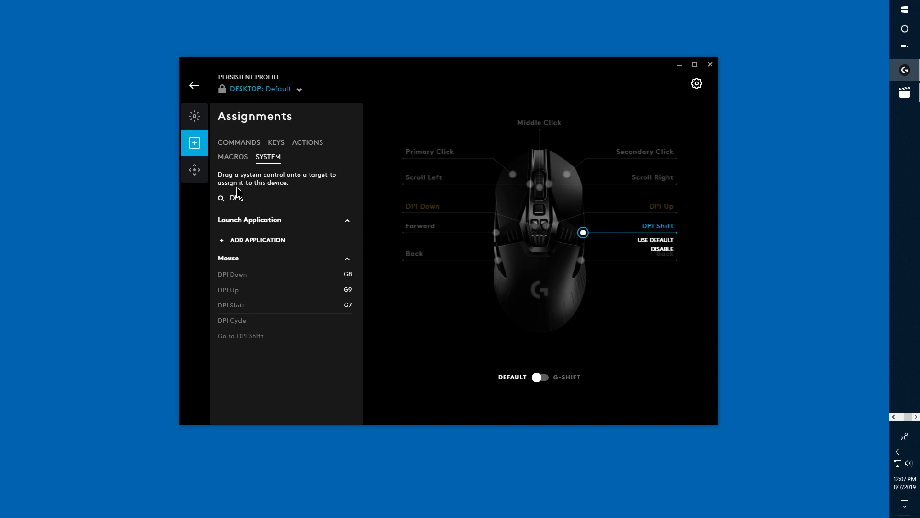
{"action": "left_click", "coordinate": [194, 170]}
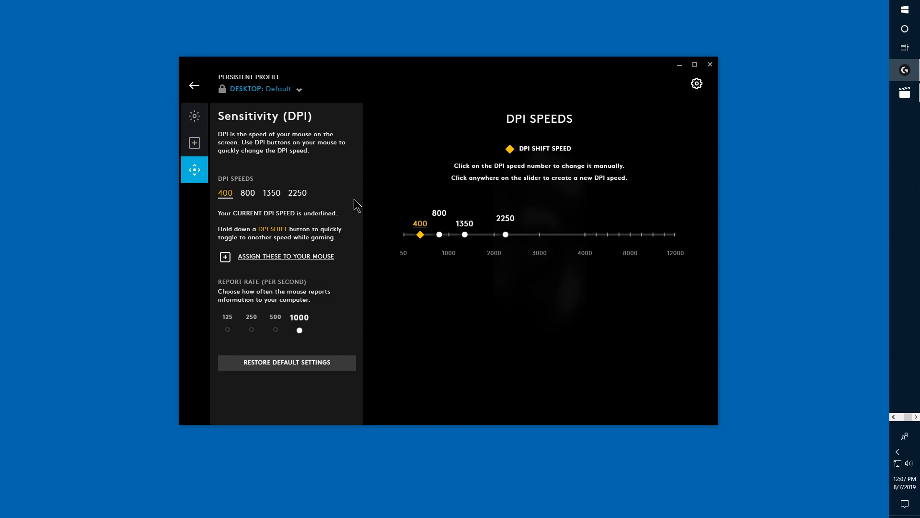
{"action": "left_click", "coordinate": [438, 215]}
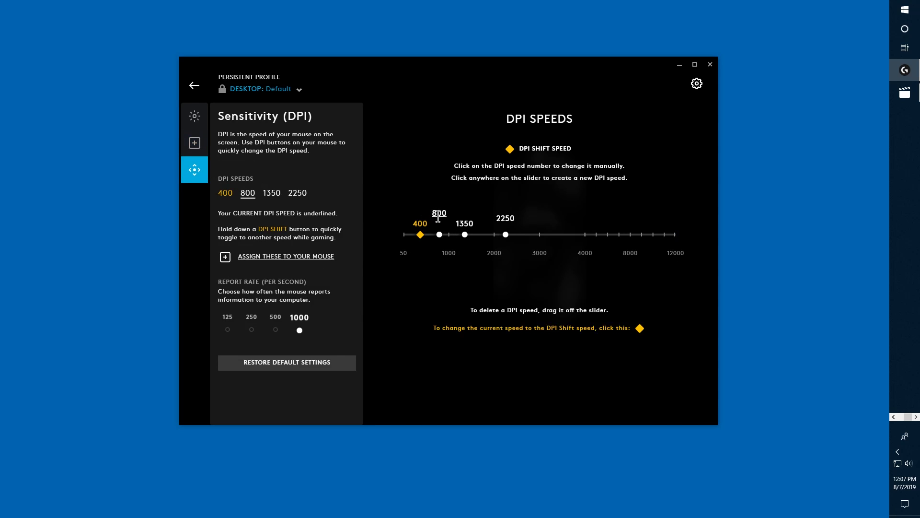